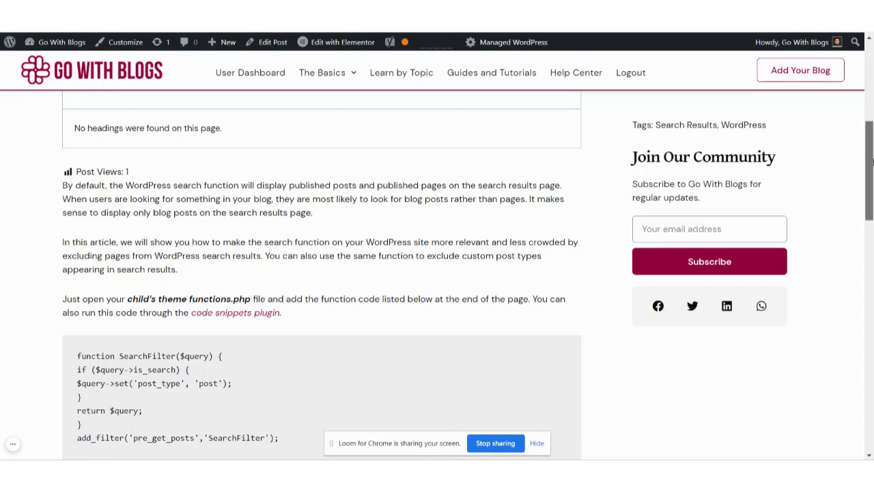
- Scroll the Go With Blogs article to view the sticky Join Our Community sidebar form
left_click_drag(871, 161, 871, 139)
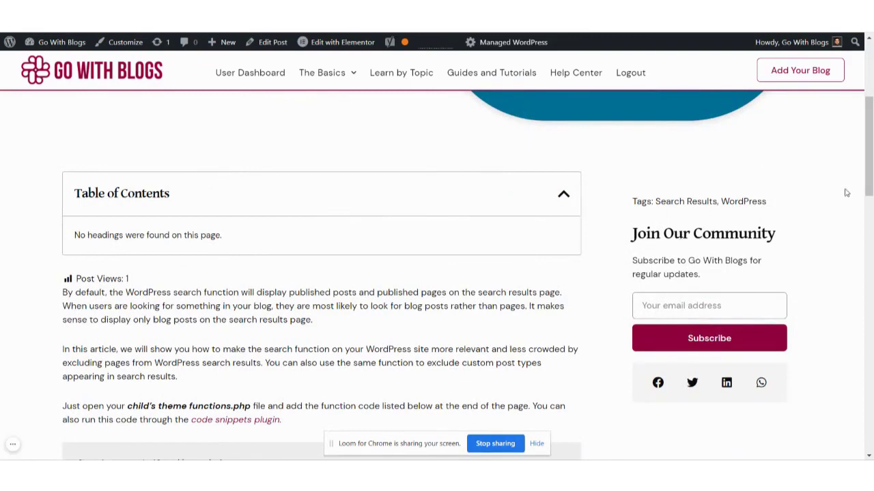
mouse_move(870, 183)
left_mouse_down()
mouse_move(870, 273)
mouse_move(871, 173)
mouse_move(871, 198)
left_mouse_up()
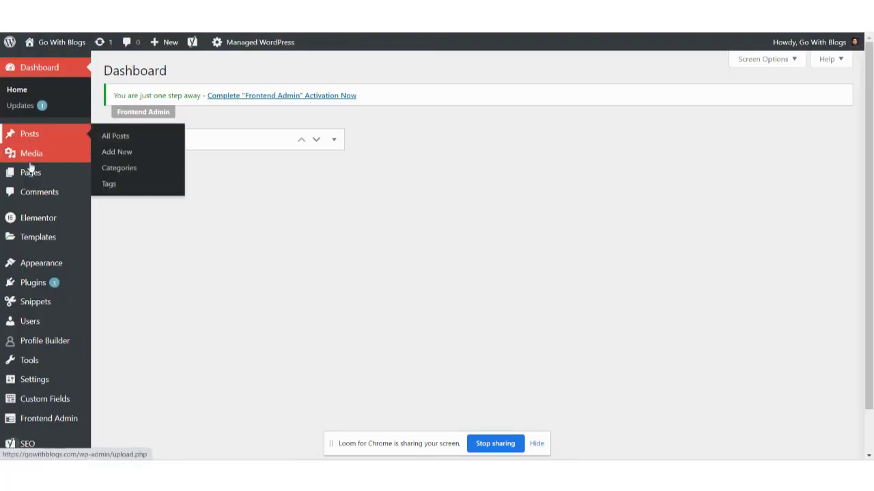
- Create and publish a new page titled 'sticky column', then open it in Elementor
mouse_move(31, 175)
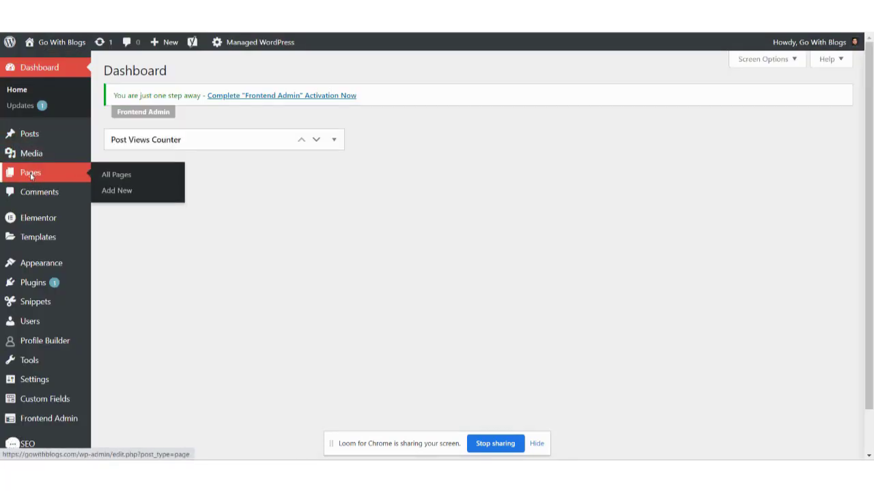
left_click(30, 173)
left_click(166, 72)
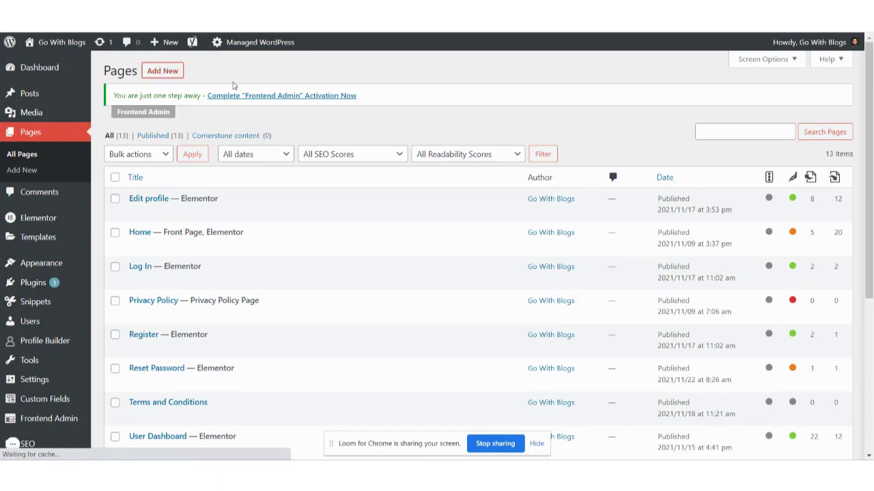
type("sticky column")
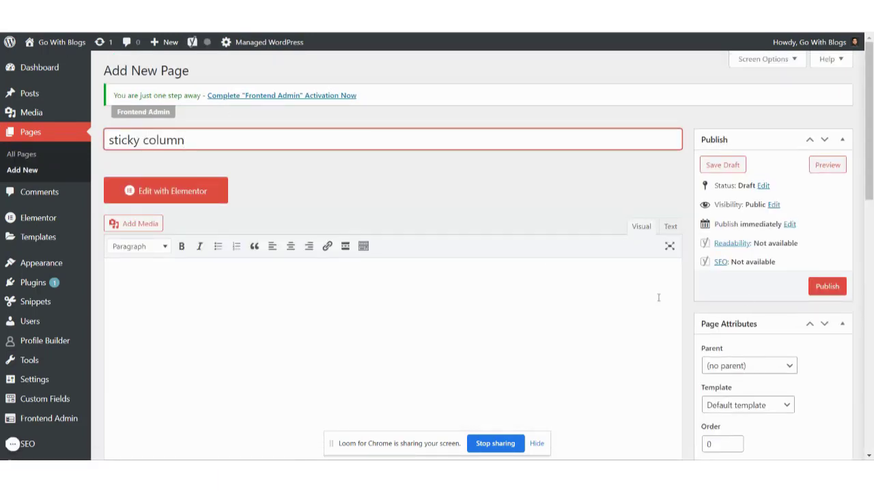
left_click(830, 289)
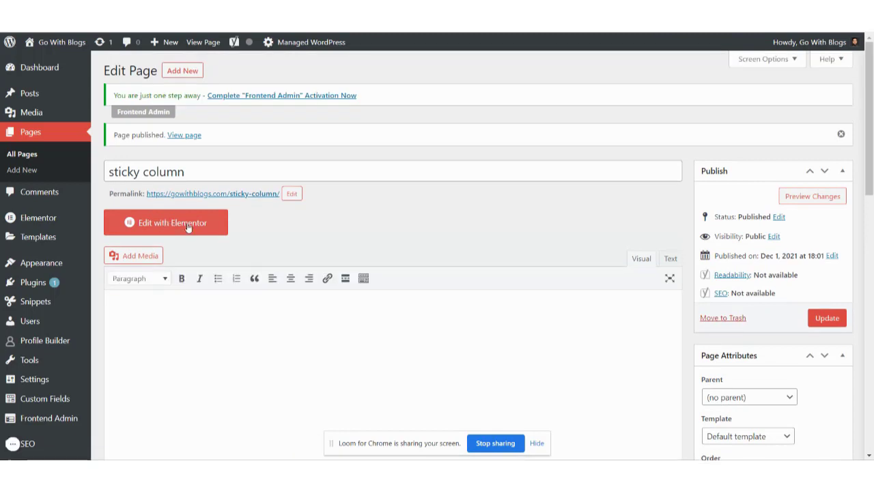
left_click(171, 225)
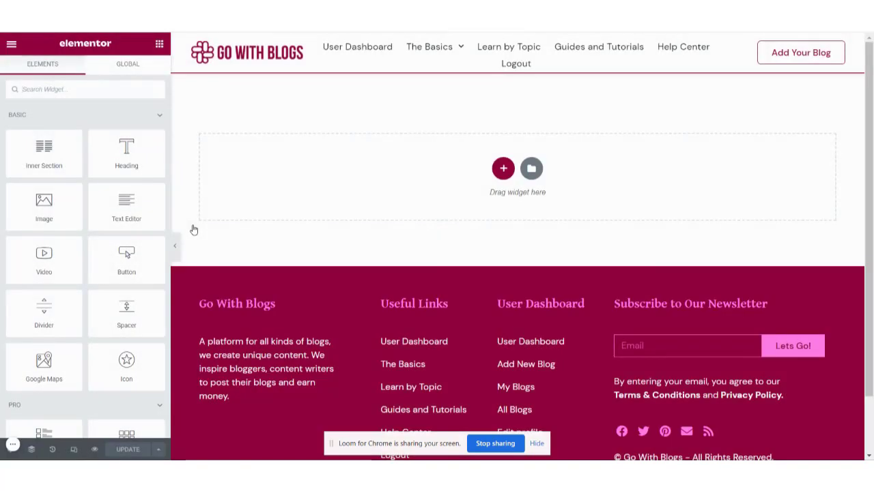
- Add a two-column section and drag the divider to make the left column wide and the right narrow
left_click(503, 168)
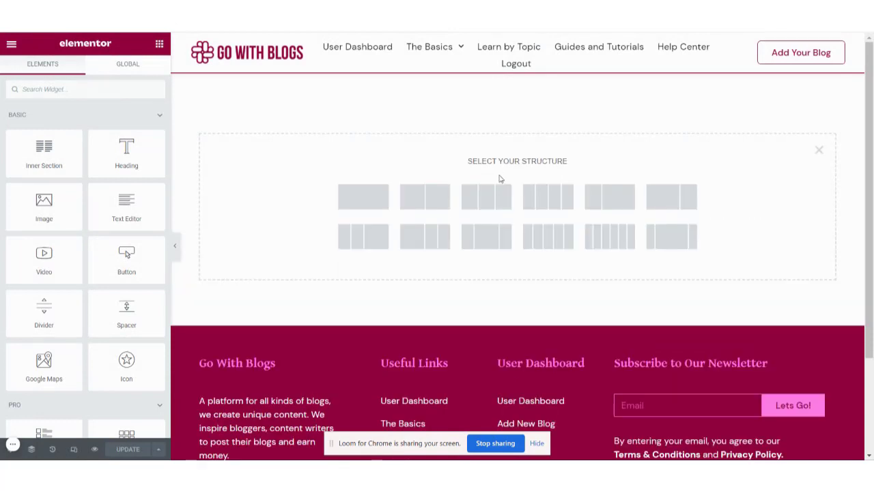
left_click(415, 203)
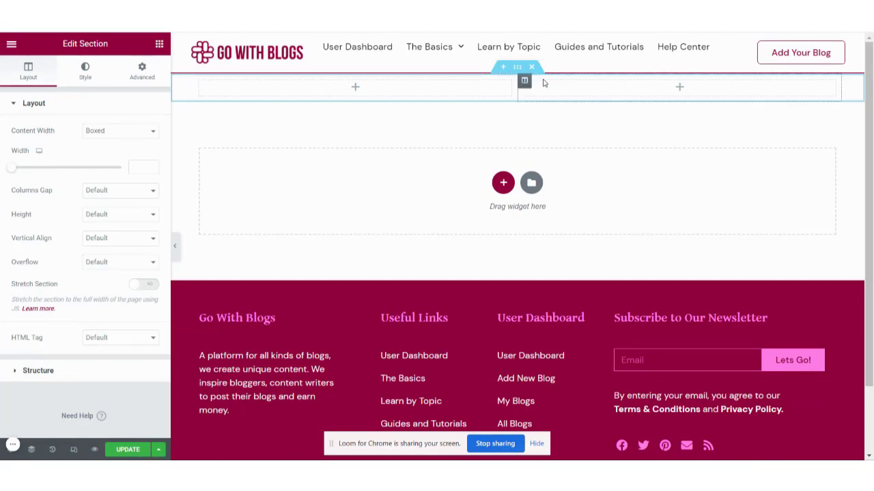
left_click_drag(516, 91, 690, 94)
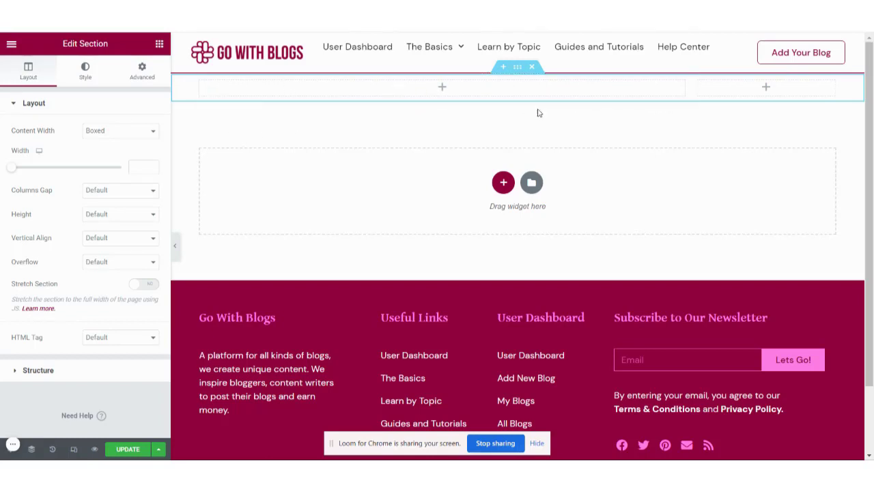
left_click(200, 83)
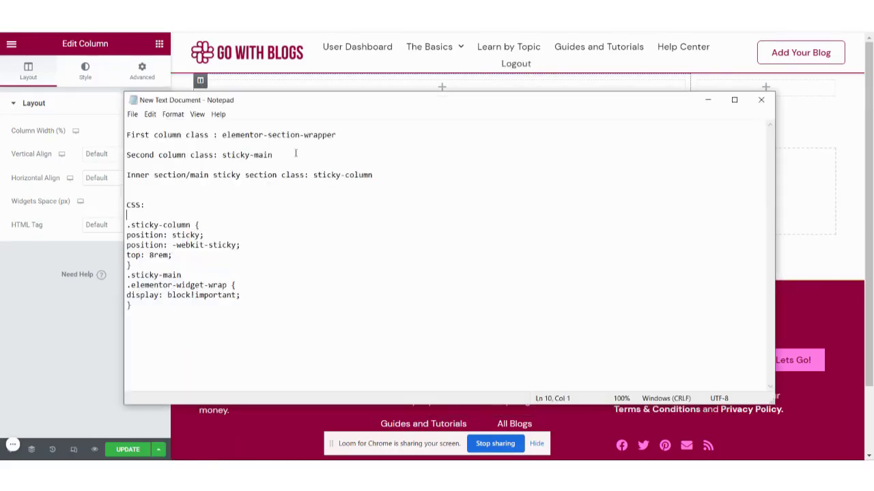
- Paste elementor-section-wrapper from Notepad into the left column's Advanced CSS Classes field
key("alt+Tab")
left_click_drag(222, 135, 339, 134)
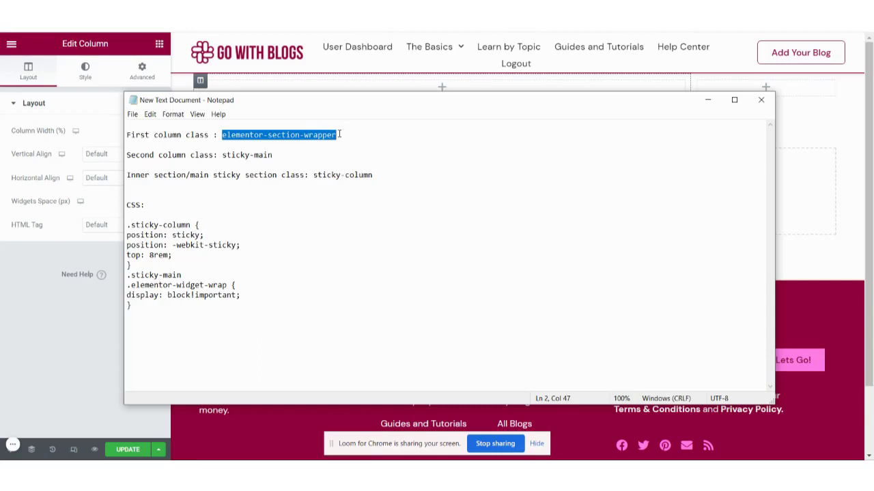
left_click(707, 99)
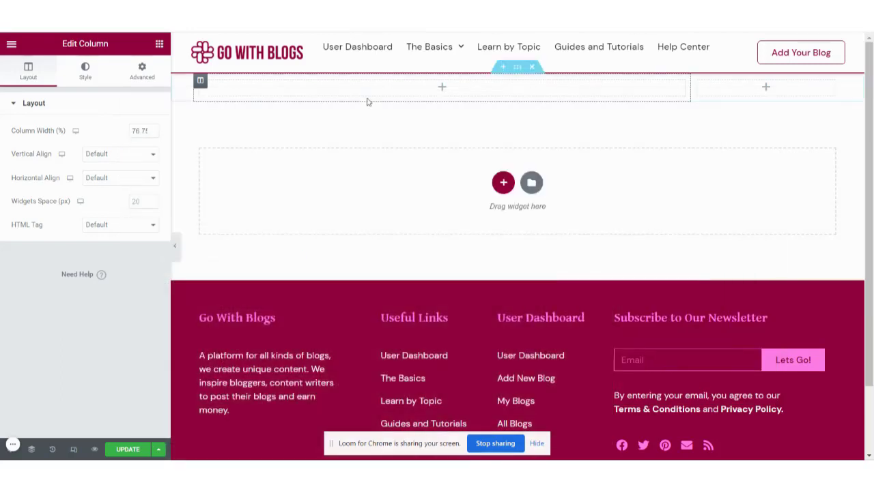
left_click(145, 75)
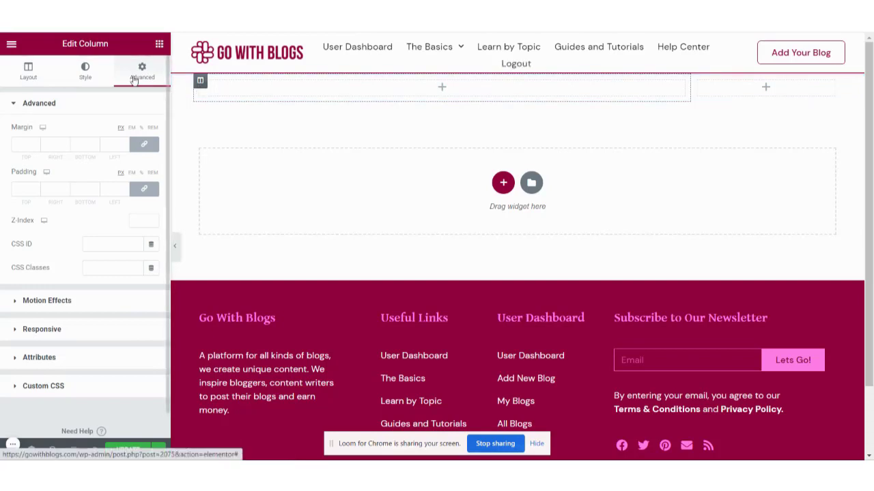
left_click(97, 274)
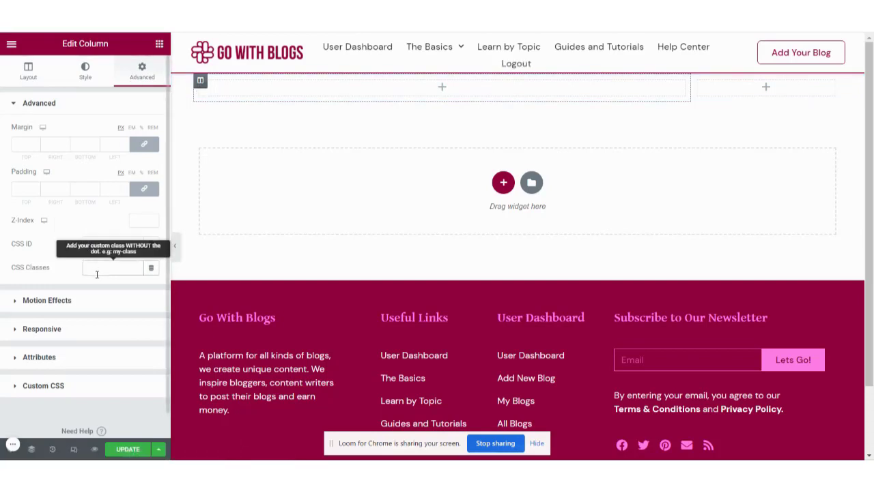
key("ctrl+v")
left_click(698, 81)
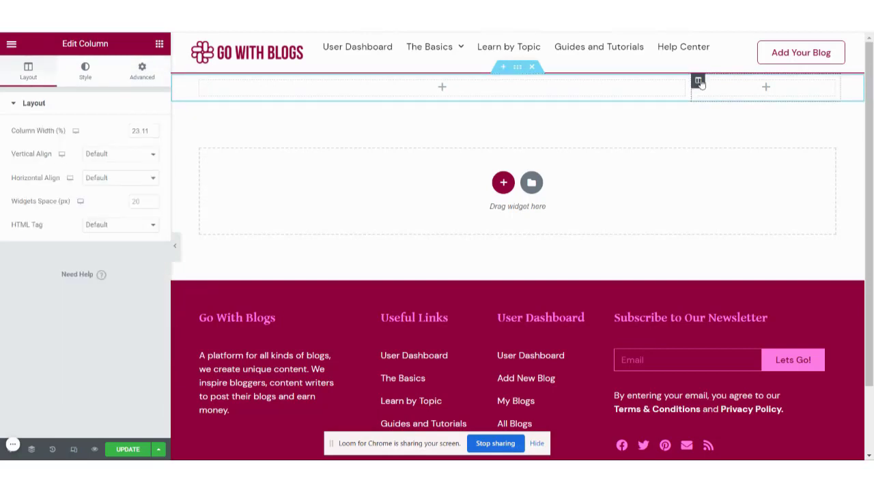
- Copy sticky-main from Notepad and paste it into the right column's Advanced CSS Classes field
left_click(212, 424)
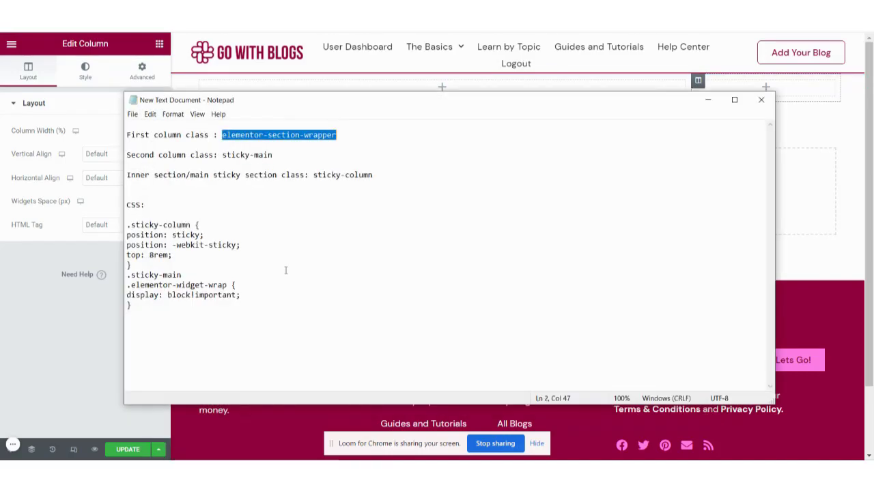
left_click_drag(222, 155, 266, 156)
right_click(265, 155)
left_click(288, 186)
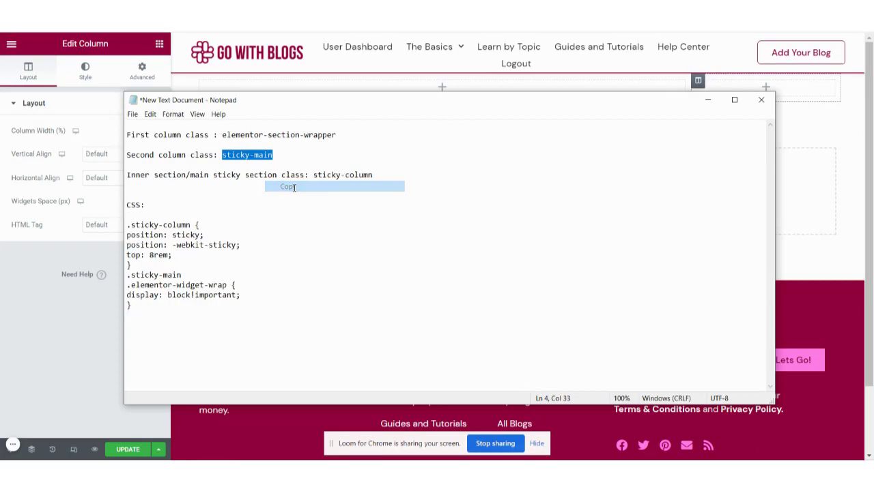
left_click(708, 100)
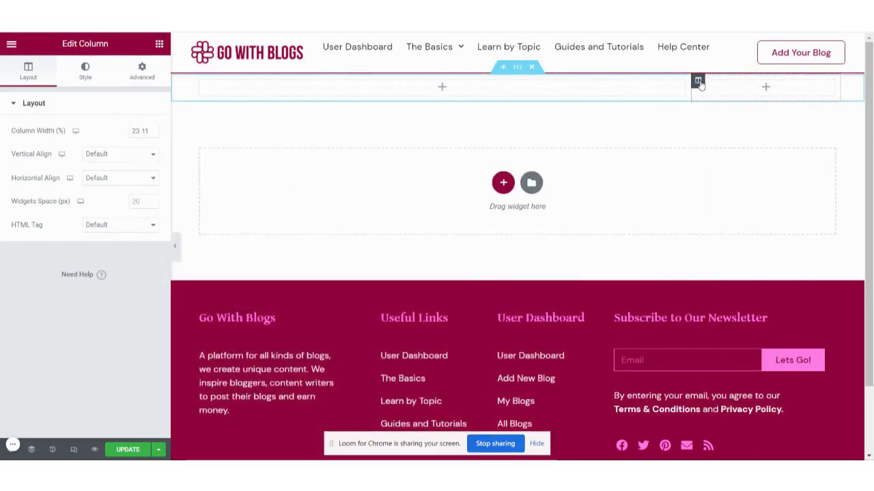
left_click(142, 71)
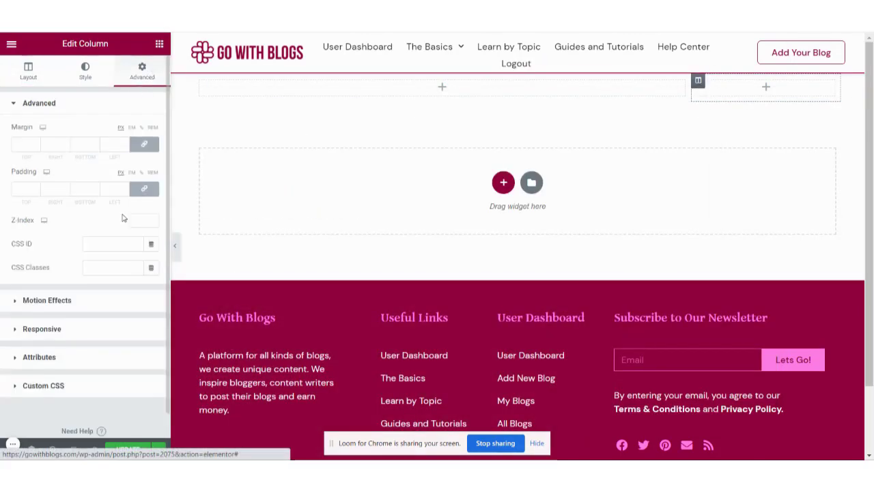
left_click(93, 270)
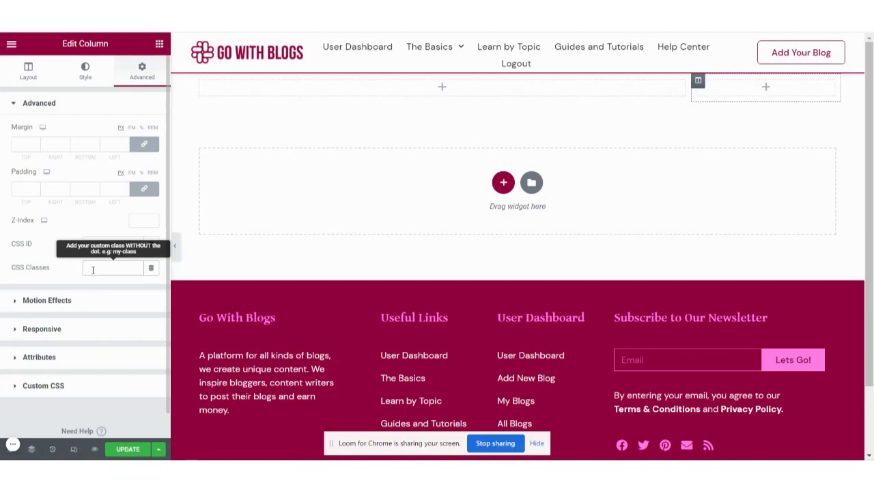
key("ctrl+v")
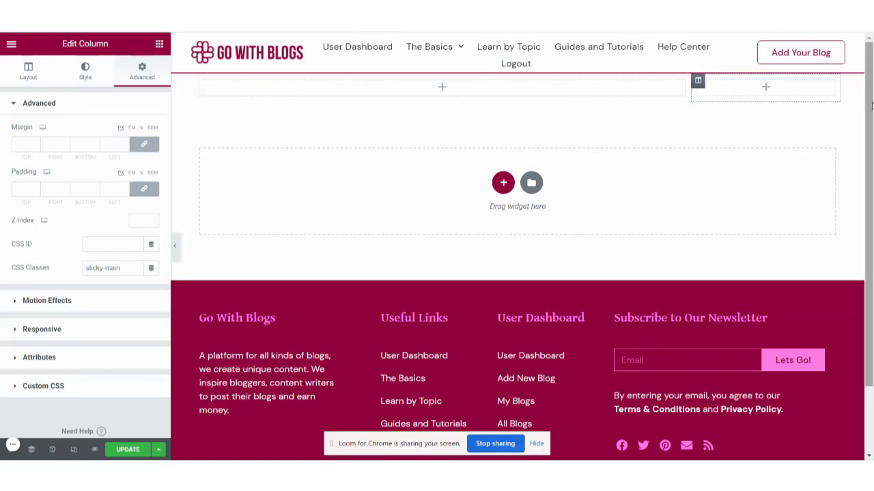
scroll(771, 99, "down", 2)
scroll(758, 101, "up", 2)
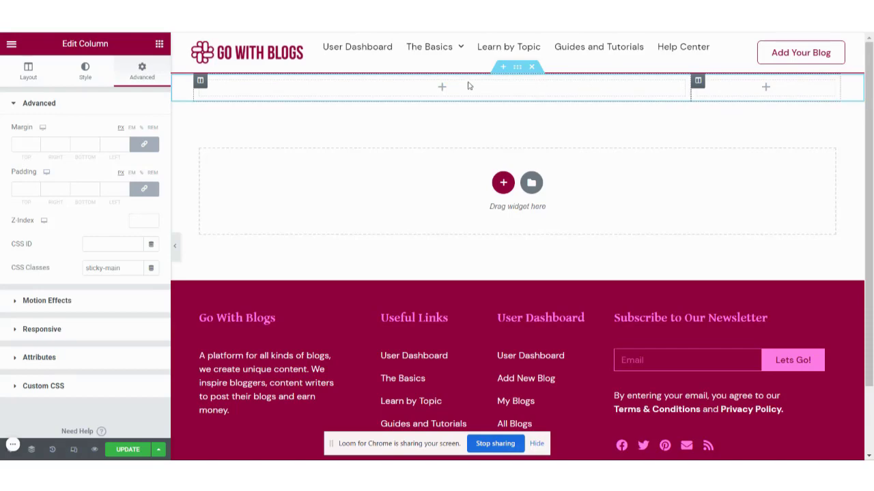
mouse_move(870, 172)
left_mouse_down()
mouse_move(871, 192)
mouse_move(871, 176)
left_mouse_up()
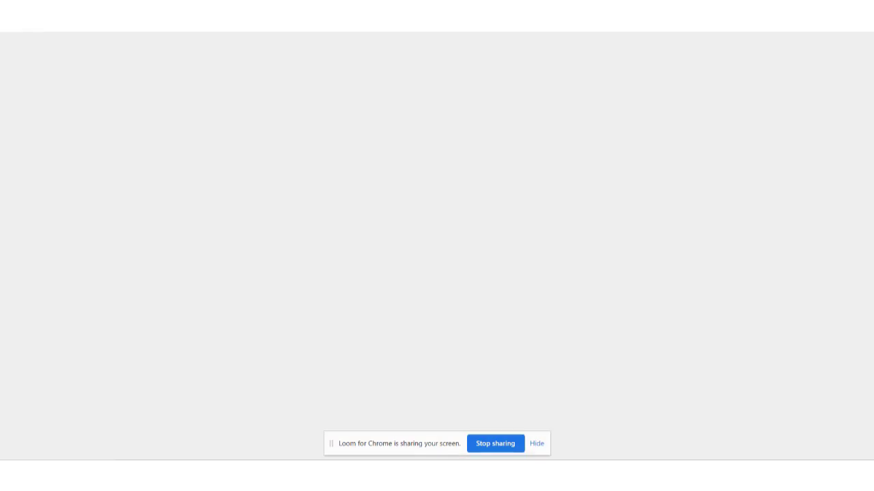
- Copy the Post Content widget and paste it into the empty left column
scroll(385, 220, "down", 2)
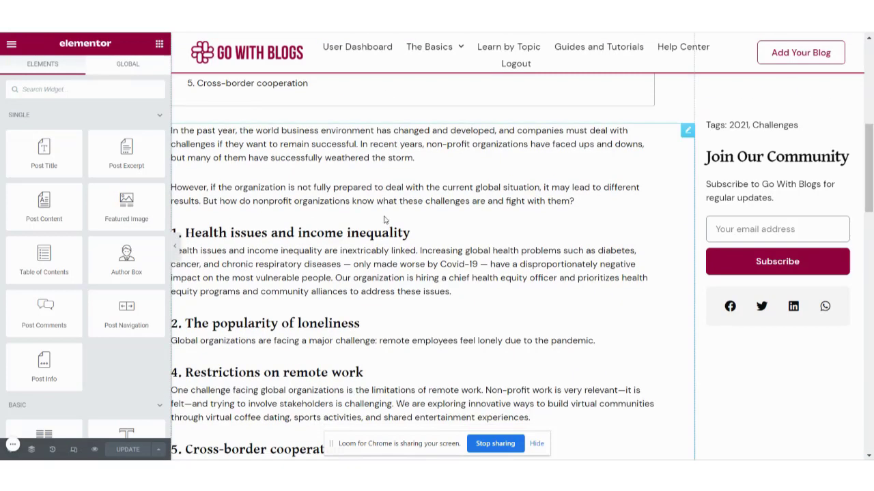
right_click(321, 195)
left_click(342, 249)
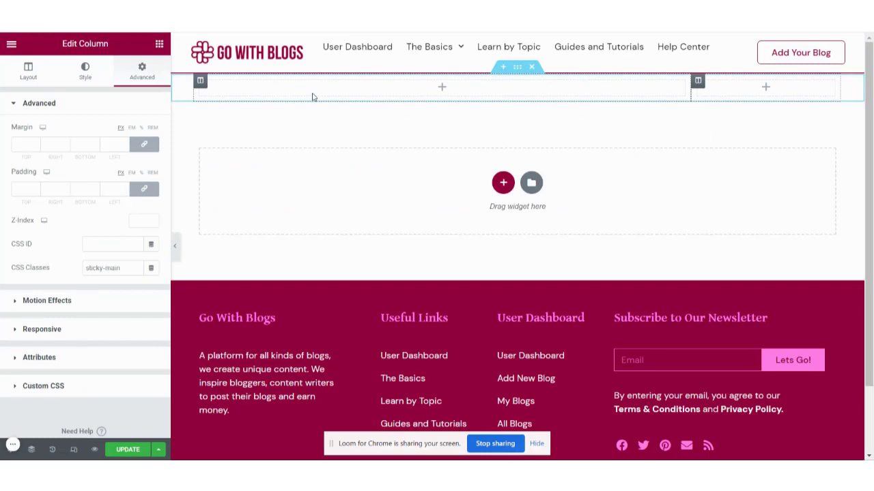
right_click(312, 98)
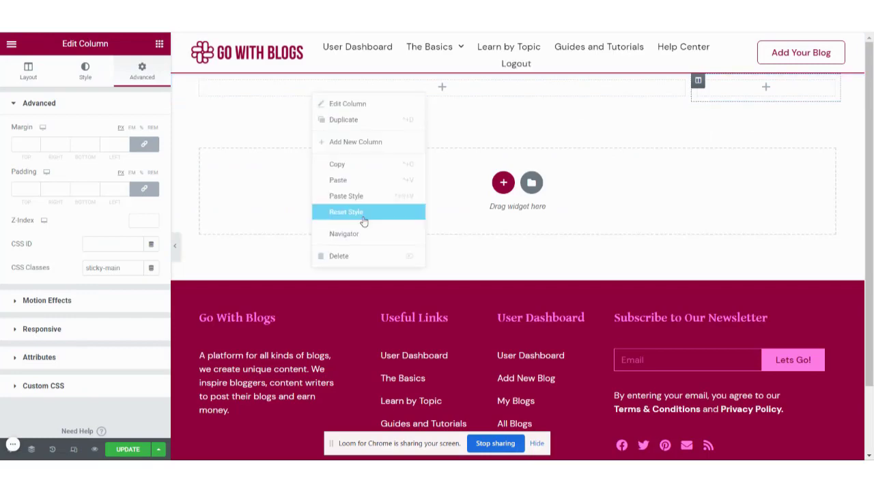
left_click(345, 180)
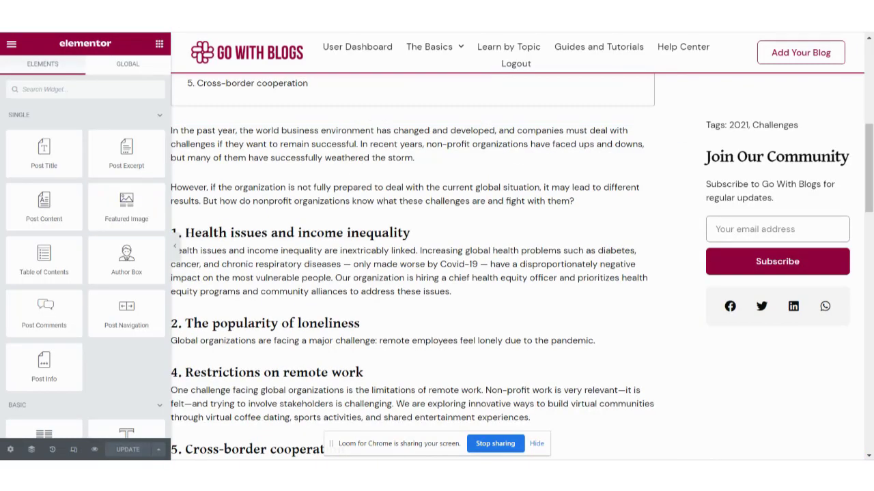
- Copy the Join Our Community heading and email signup form into the right sidebar column
right_click(765, 148)
left_click(794, 195)
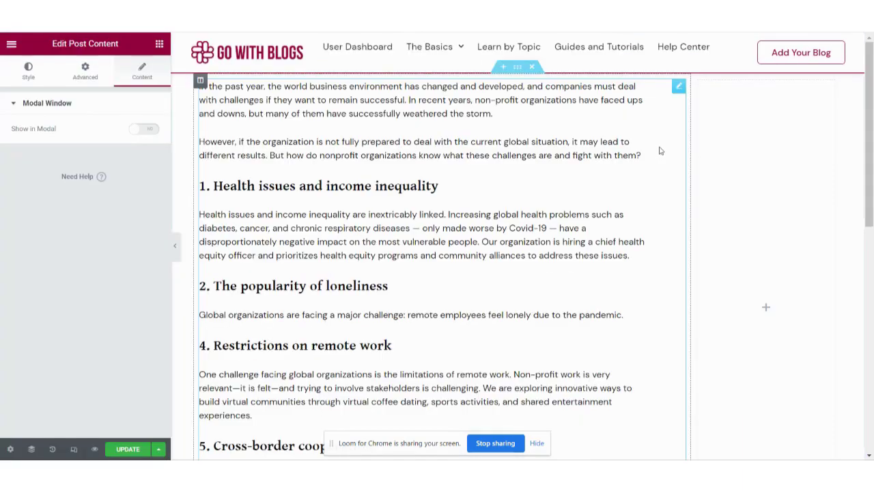
right_click(784, 152)
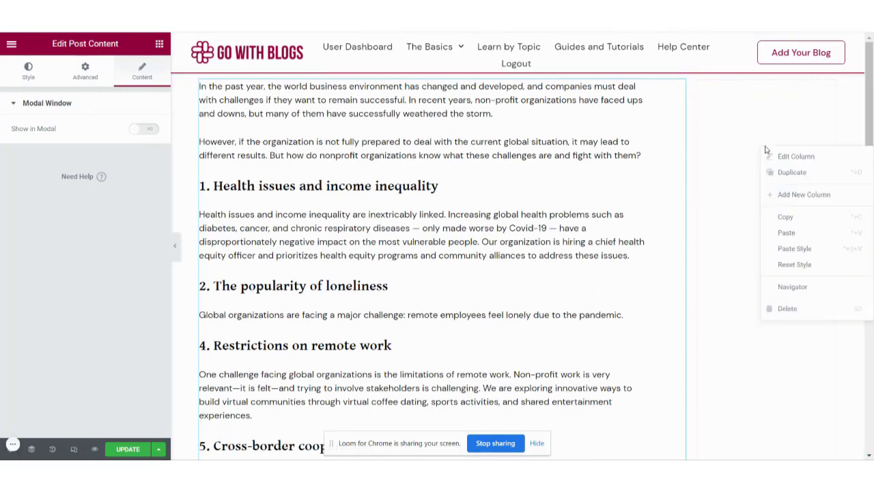
left_click(791, 236)
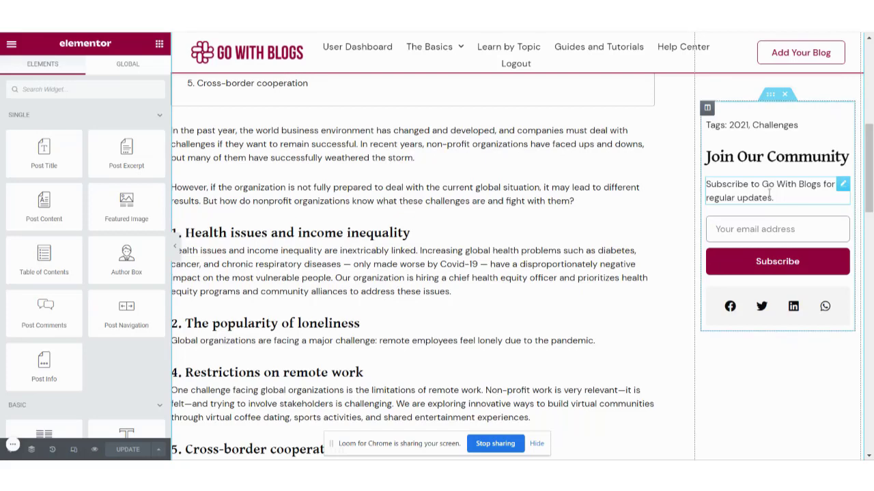
right_click(769, 230)
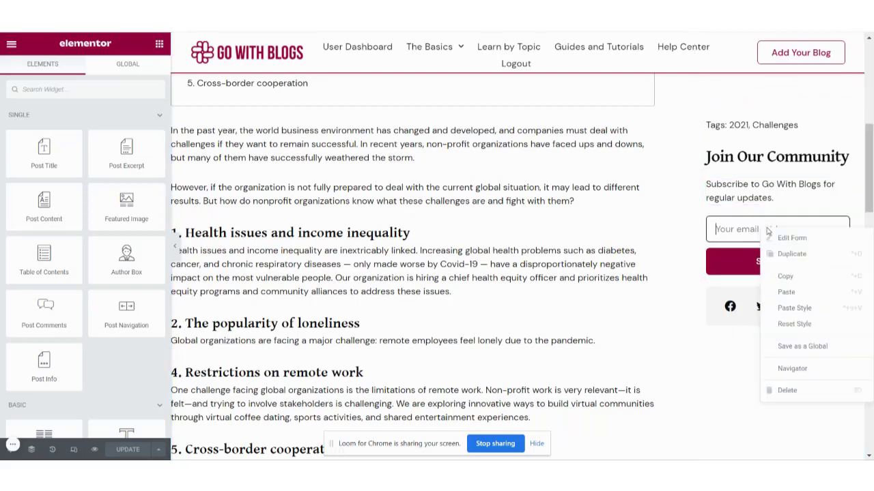
left_click(796, 283)
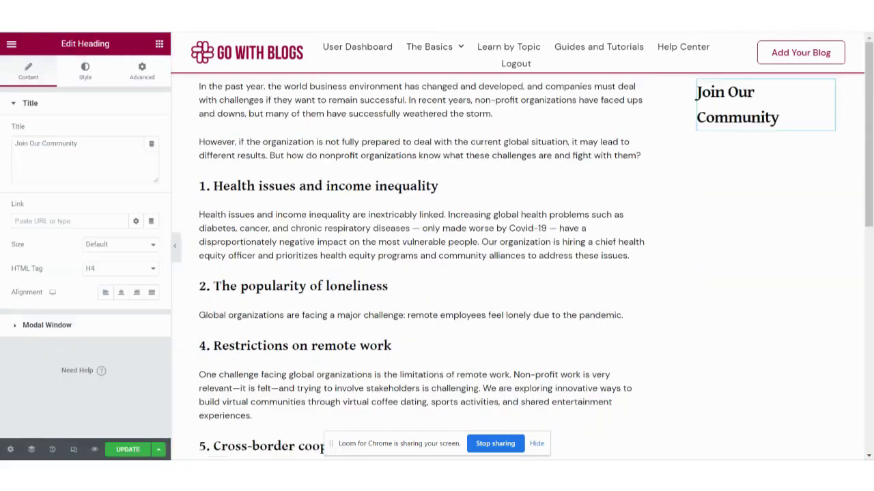
right_click(745, 123)
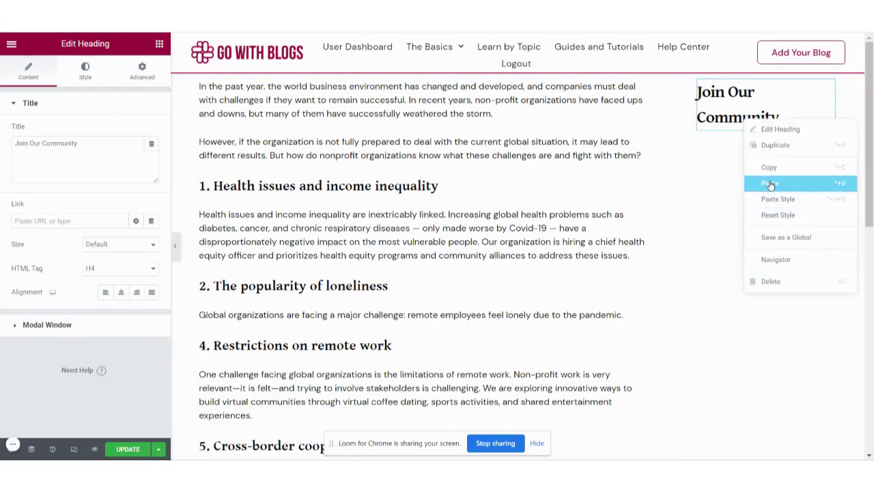
left_click(769, 185)
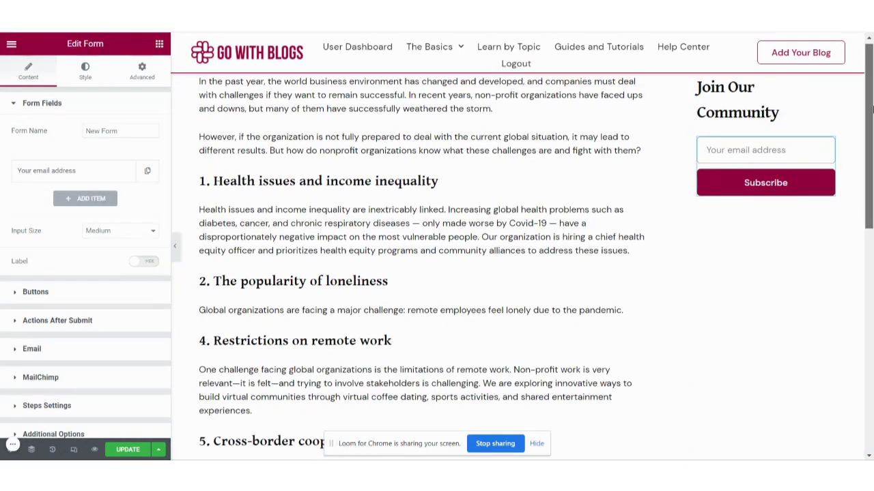
mouse_move(870, 100)
left_mouse_down()
mouse_move(872, 183)
mouse_move(871, 99)
left_mouse_up()
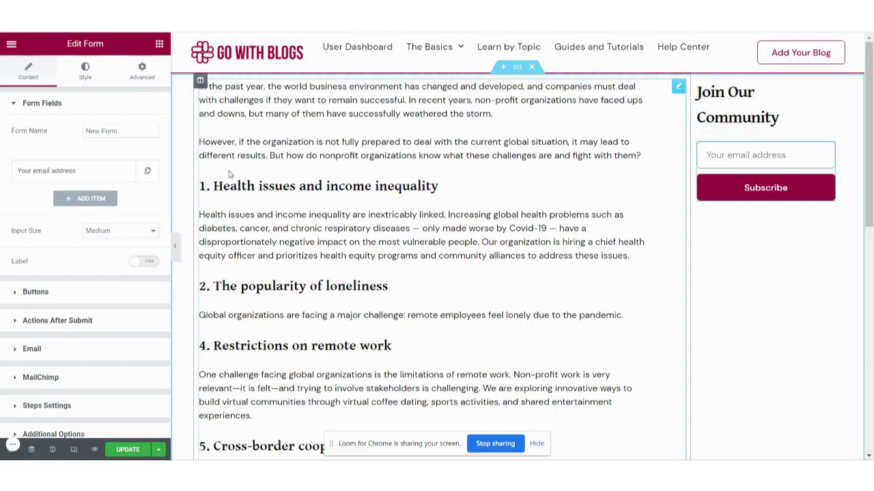
left_click(159, 44)
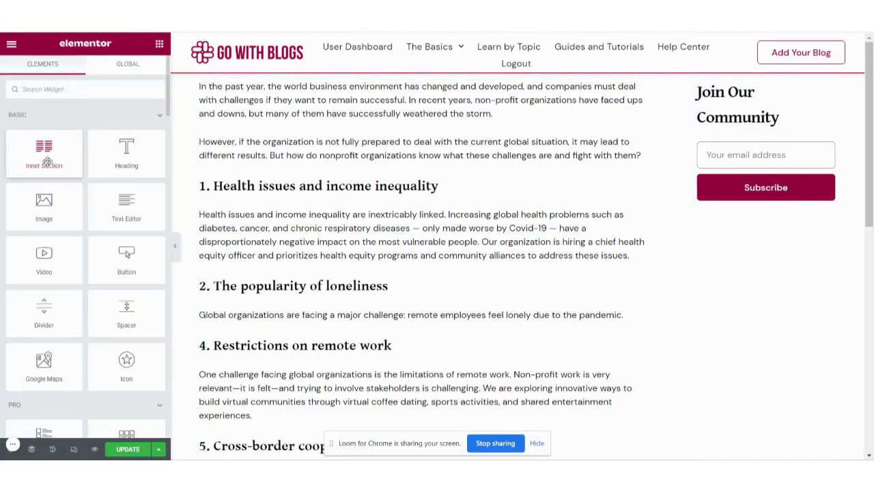
- Add a single-column inner section to the sidebar and move the heading and email form into it
left_click_drag(47, 161, 761, 104)
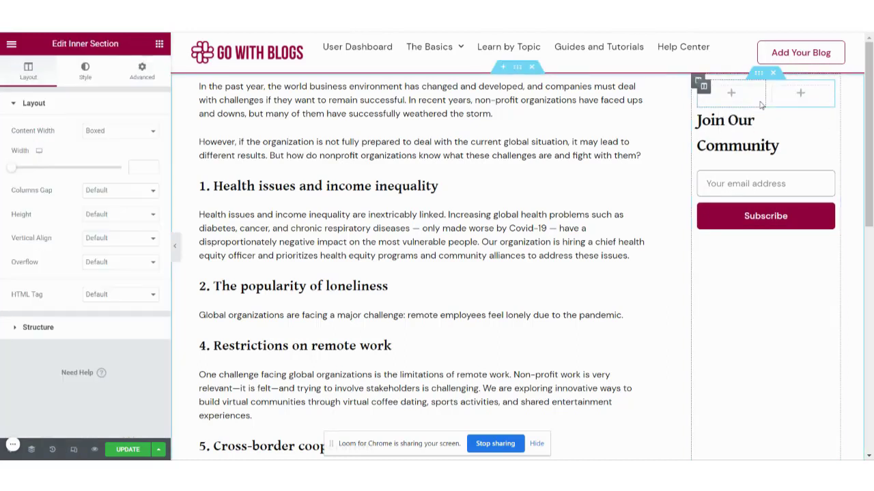
right_click(774, 96)
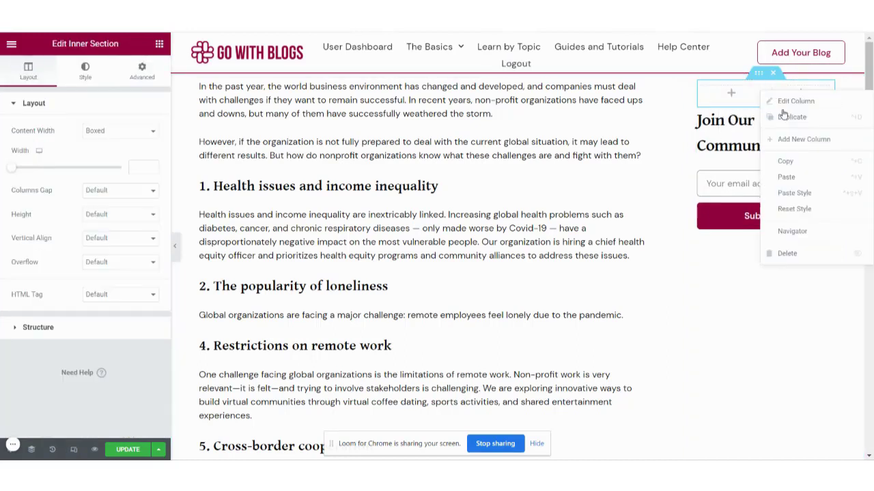
left_click(787, 253)
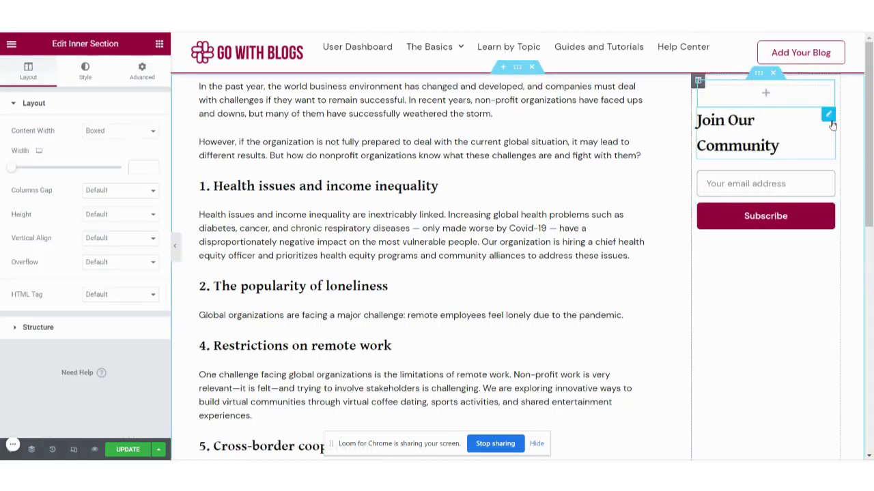
mouse_move(828, 118)
left_mouse_down()
mouse_move(772, 98)
mouse_move(787, 96)
left_mouse_up()
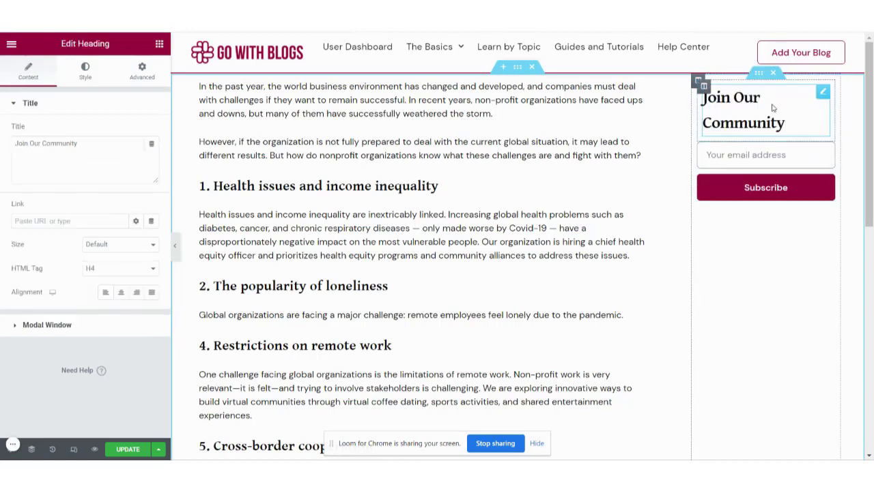
mouse_move(827, 149)
left_mouse_down()
mouse_move(776, 138)
mouse_move(756, 124)
left_mouse_up()
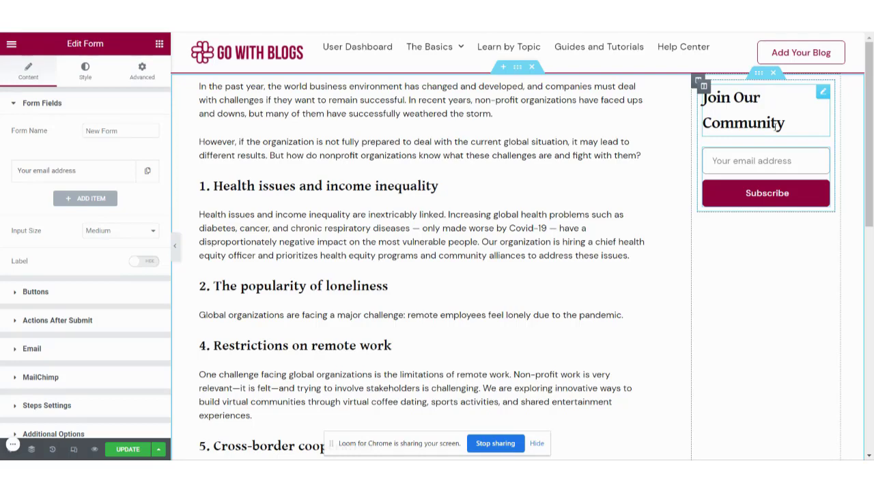
left_click(205, 409)
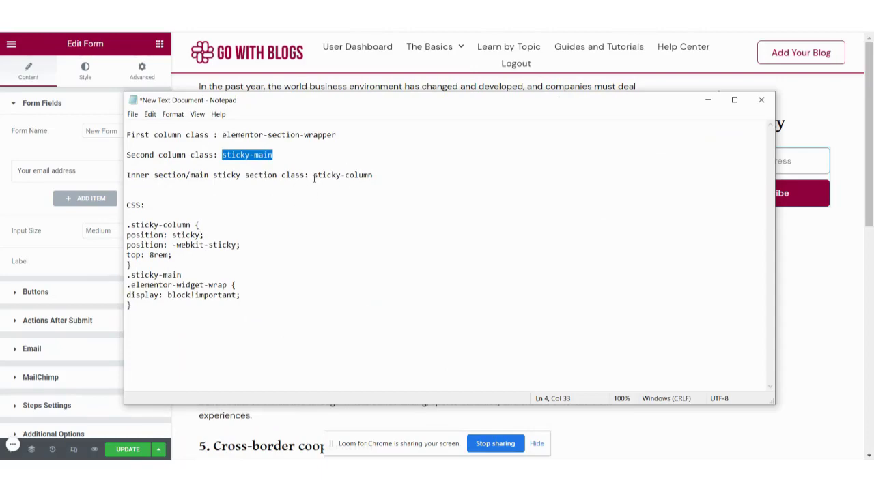
left_click_drag(313, 175, 373, 175)
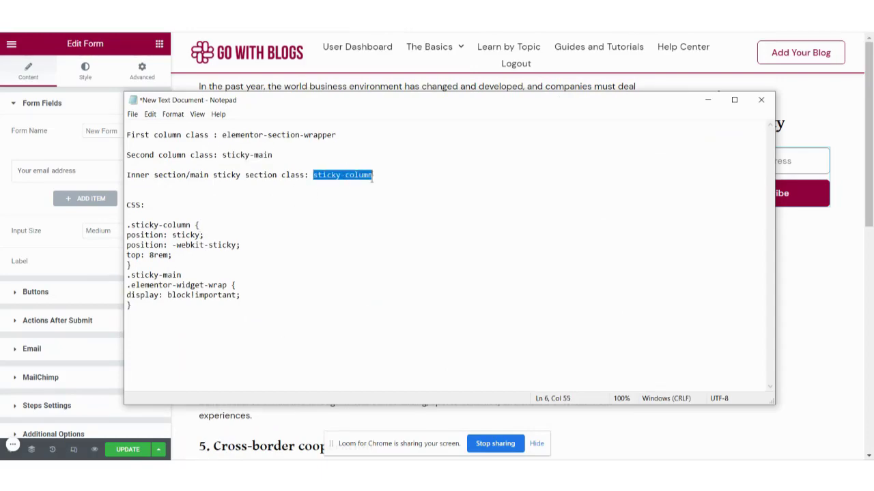
left_click(706, 101)
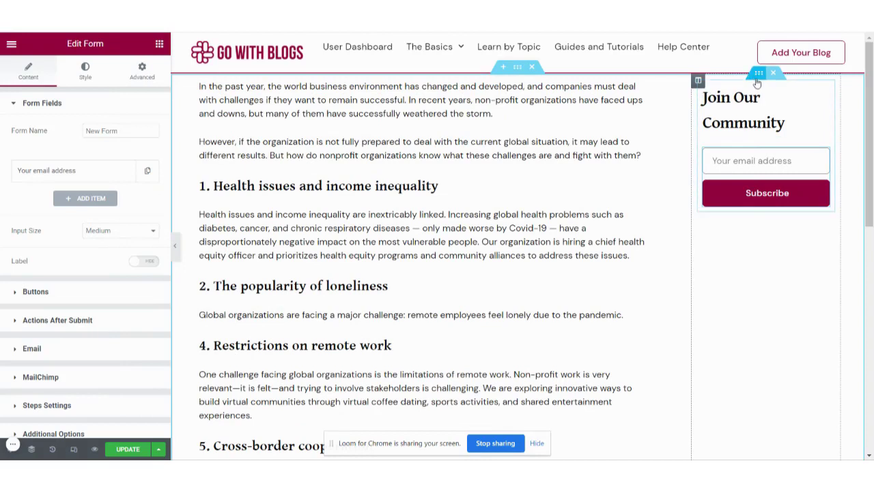
left_click(757, 75)
left_click(150, 74)
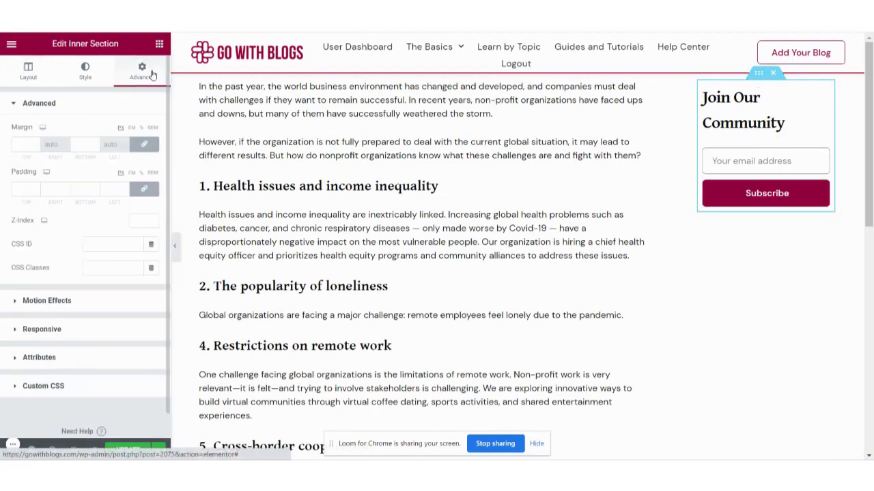
left_click(94, 270)
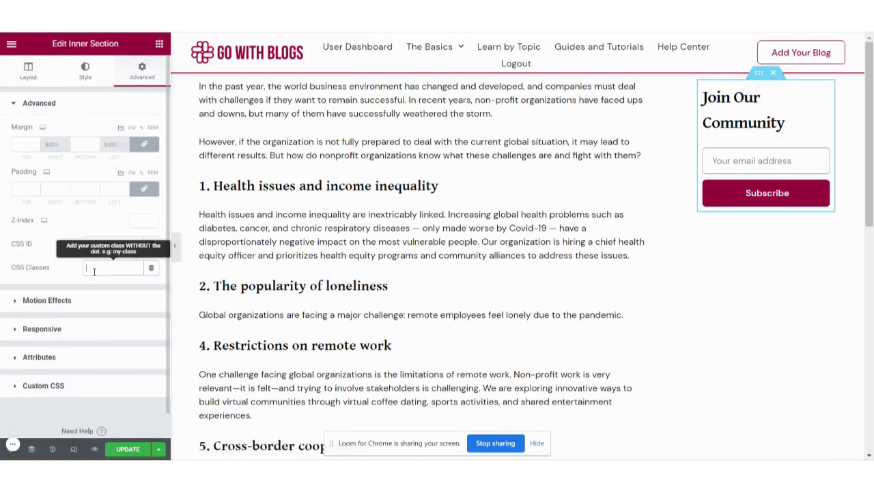
key("ctrl+v")
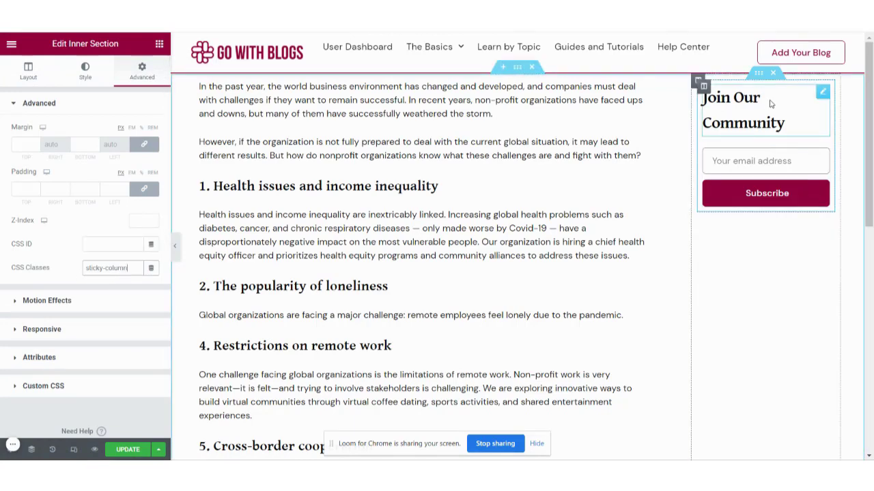
scroll(871, 116, "down", 4)
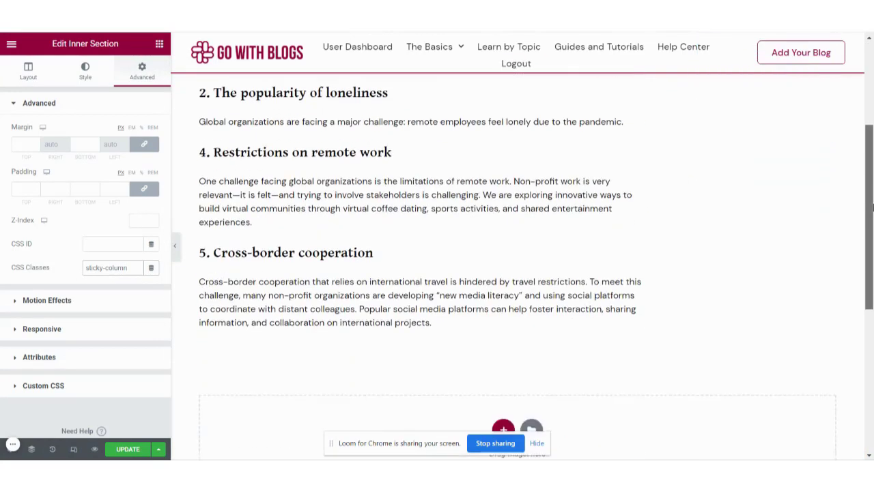
scroll(871, 109, "up", 4)
scroll(872, 108, "down", 5)
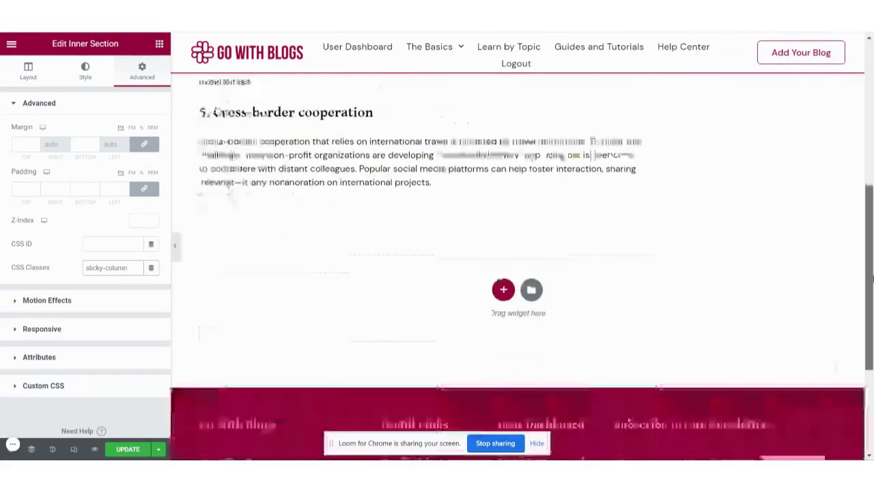
scroll(870, 102, "up", 5)
scroll(872, 102, "down", 4)
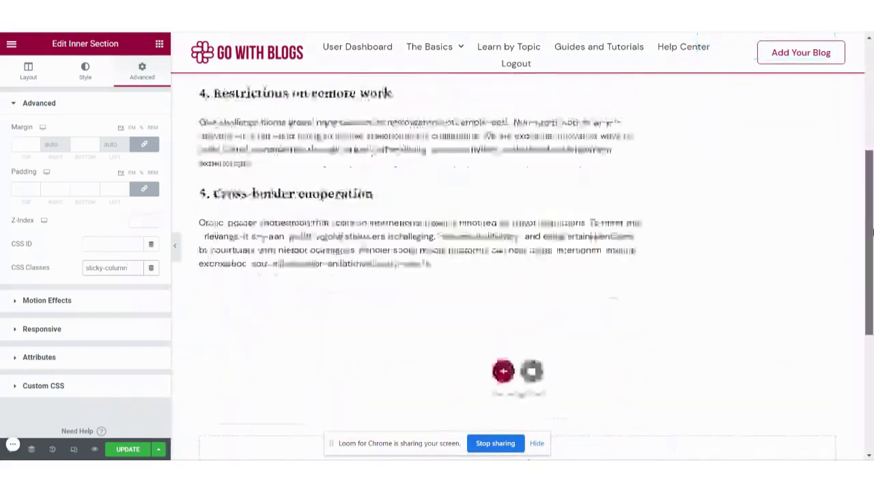
scroll(872, 104, "up", 4)
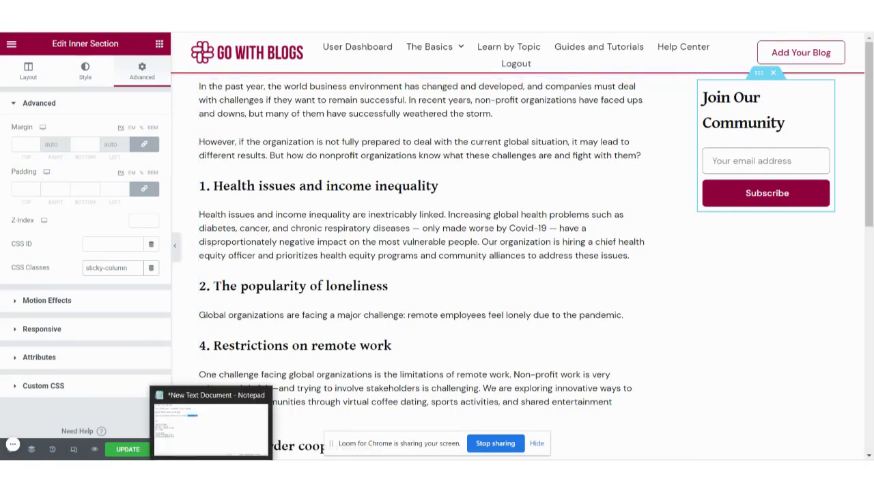
- Copy the .sticky-column and .sticky-main CSS block from the Notepad notes
left_click(234, 456)
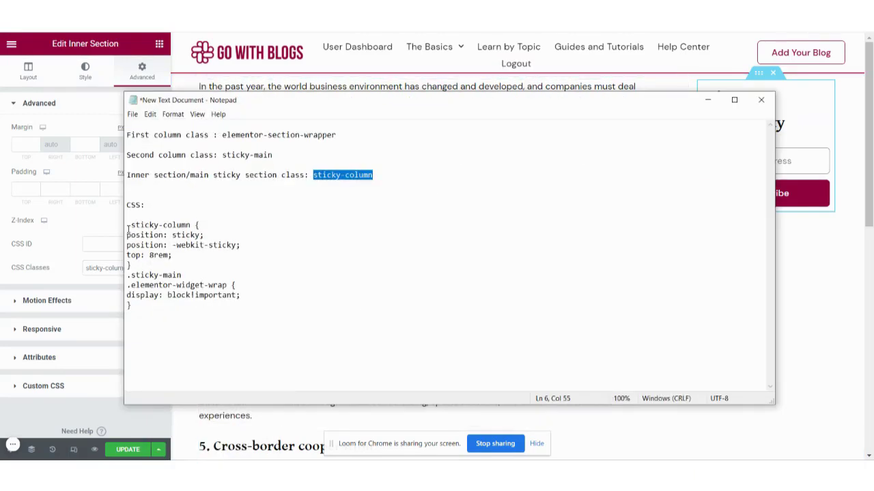
left_click_drag(128, 225, 139, 316)
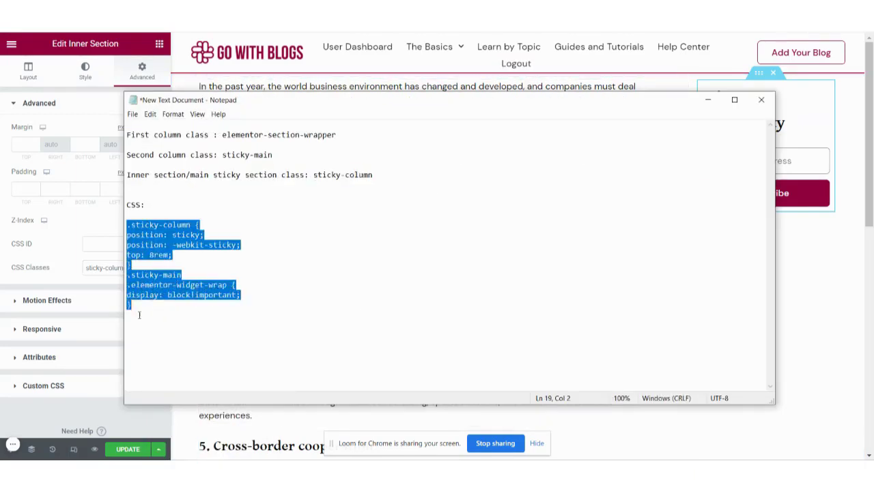
right_click(147, 249)
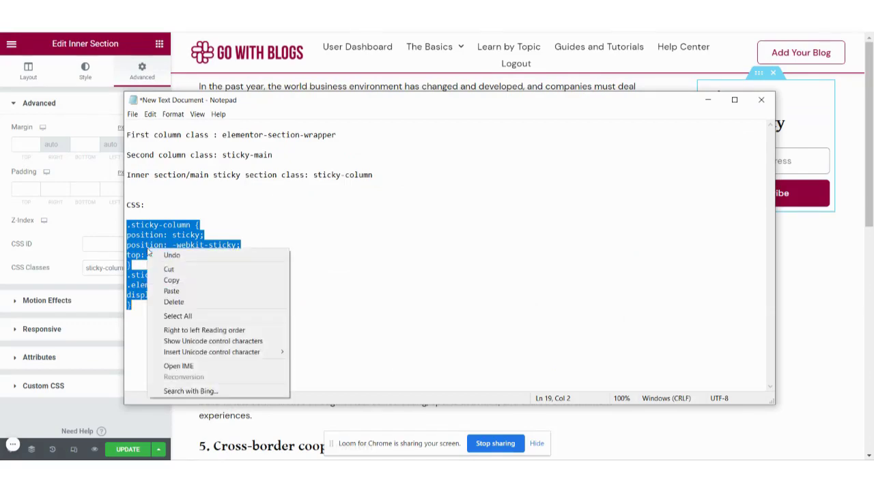
left_click(170, 280)
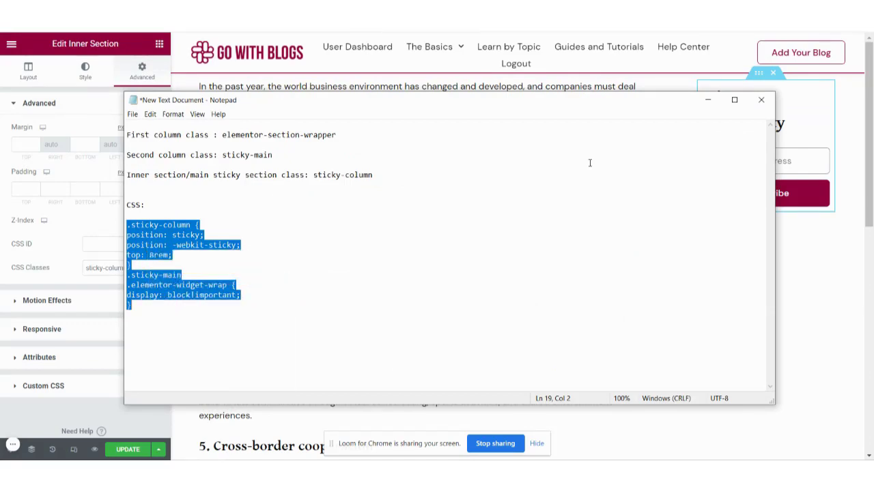
left_click(708, 100)
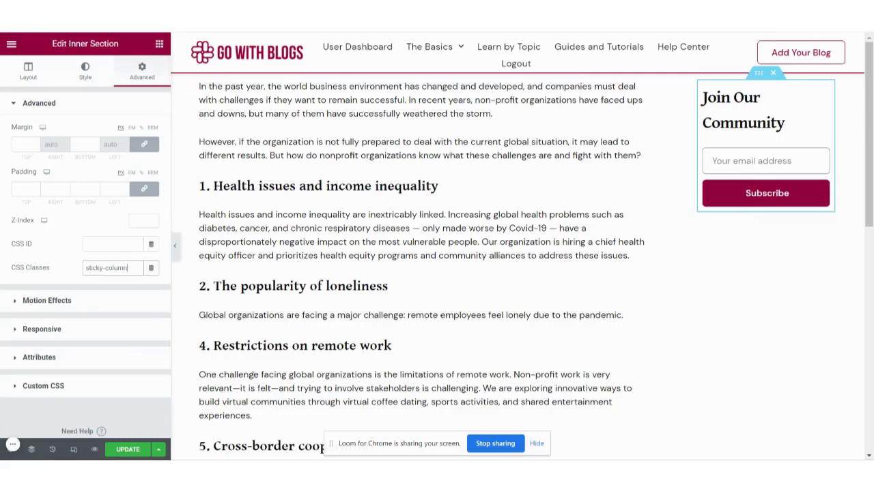
- Paste the .sticky-column (position: sticky, top: 8rem) and .sticky-main rules into the page's Custom CSS
left_click(6, 454)
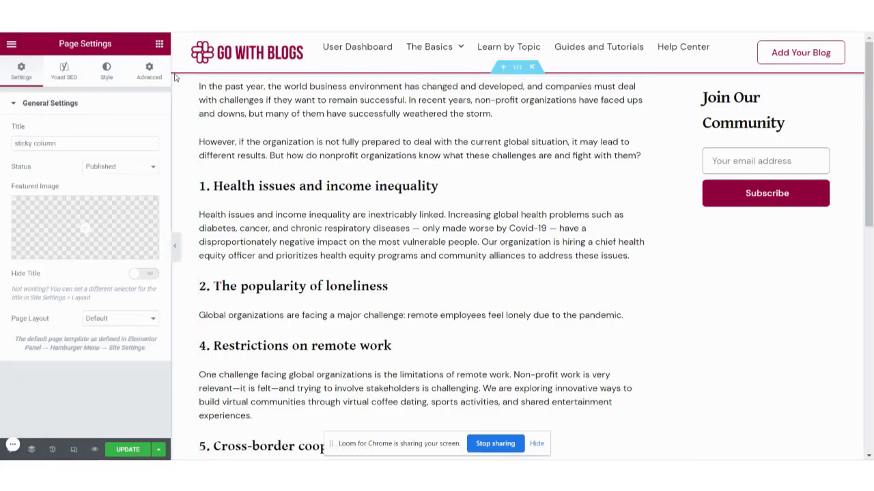
left_click(145, 80)
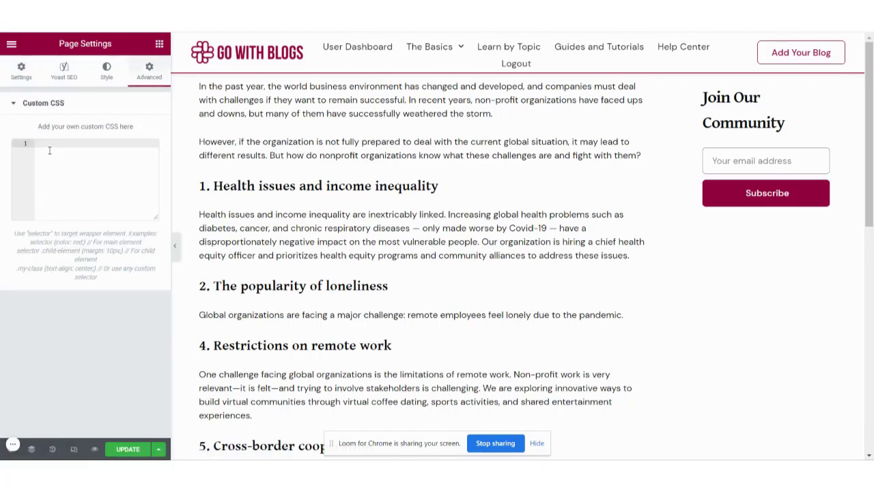
key("ctrl+v")
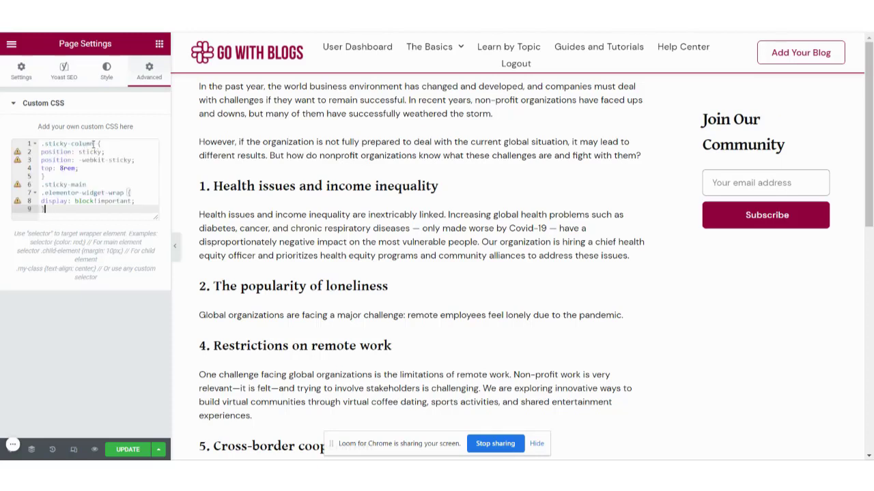
left_click_drag(93, 144, 44, 144)
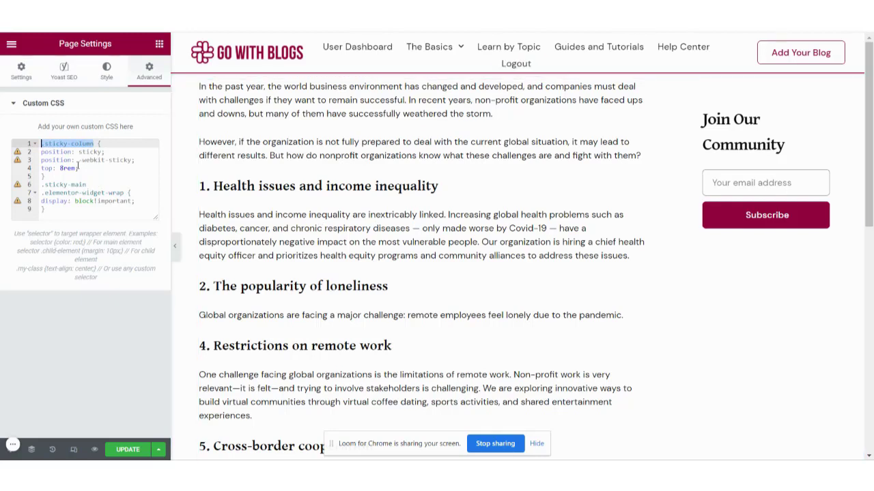
left_click_drag(78, 168, 43, 152)
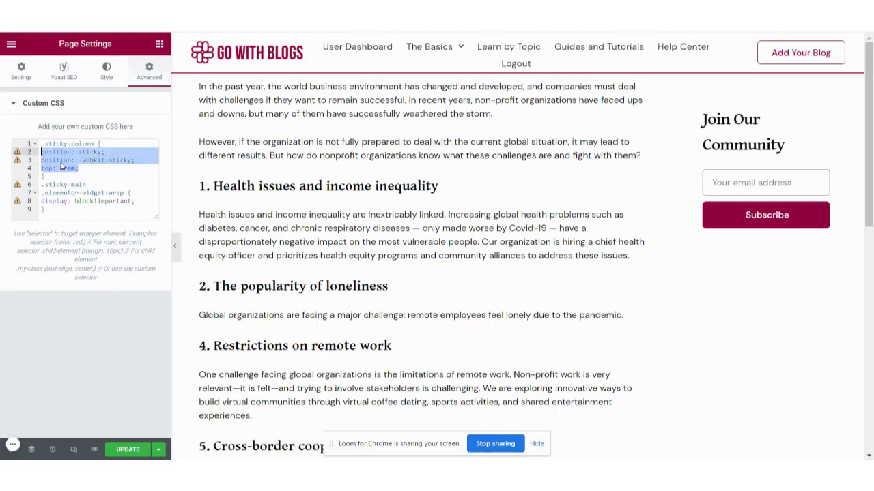
left_click(97, 179)
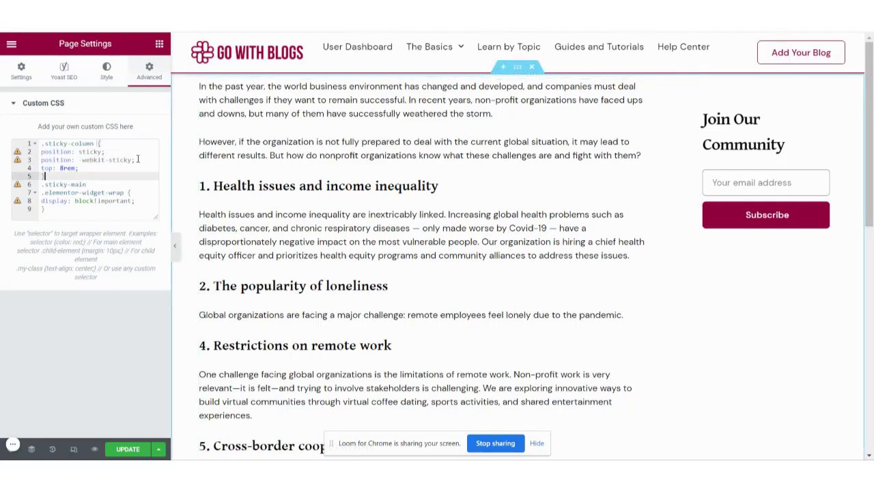
left_click(88, 175)
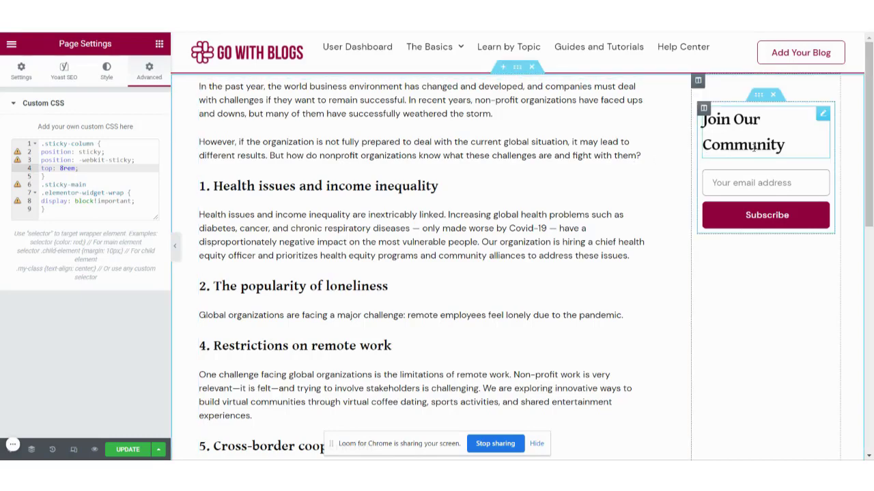
left_click_drag(873, 134, 871, 189)
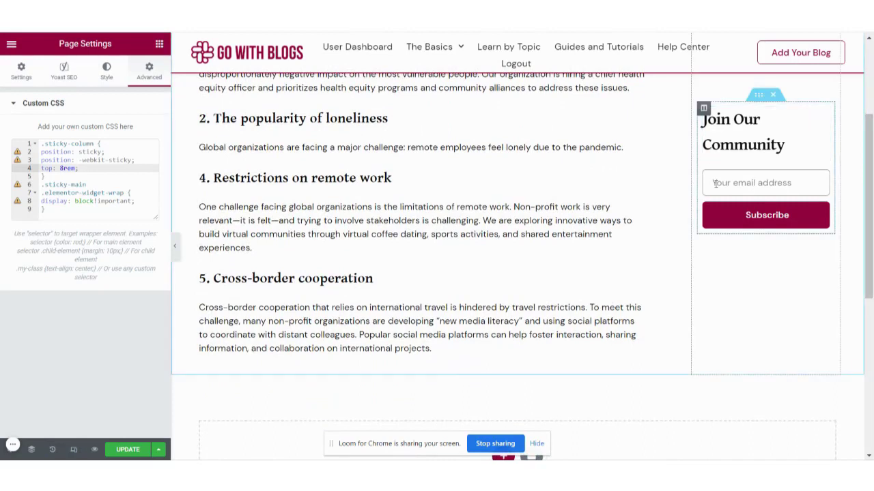
left_click_drag(871, 149, 871, 260)
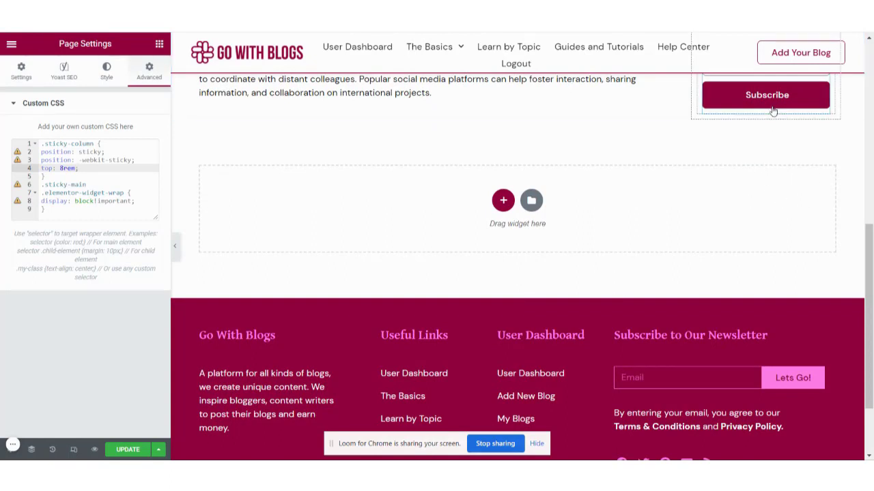
scroll(871, 263, "up", 1)
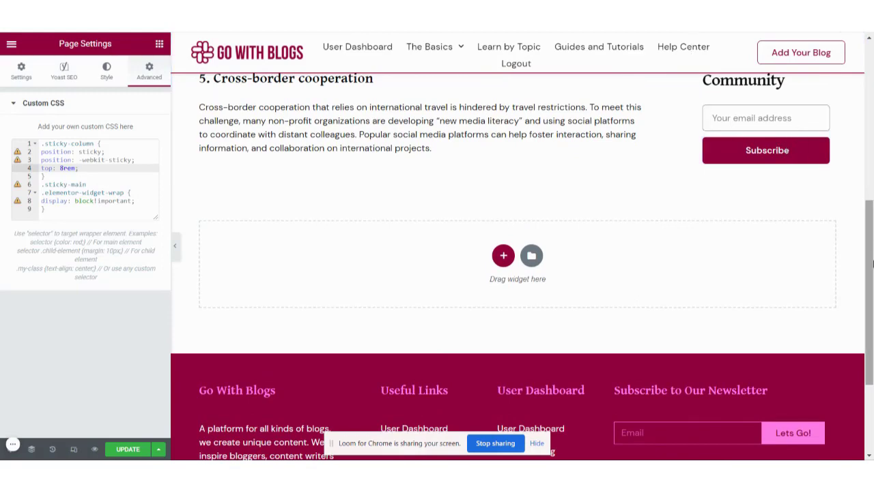
scroll(871, 204, "up", 2)
scroll(871, 205, "up", 1)
scroll(871, 232, "down", 3)
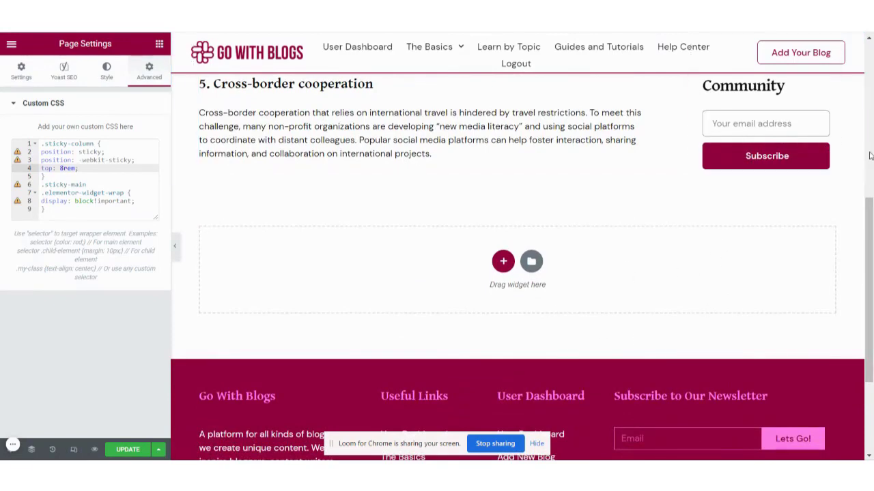
scroll(871, 272, "up", 3)
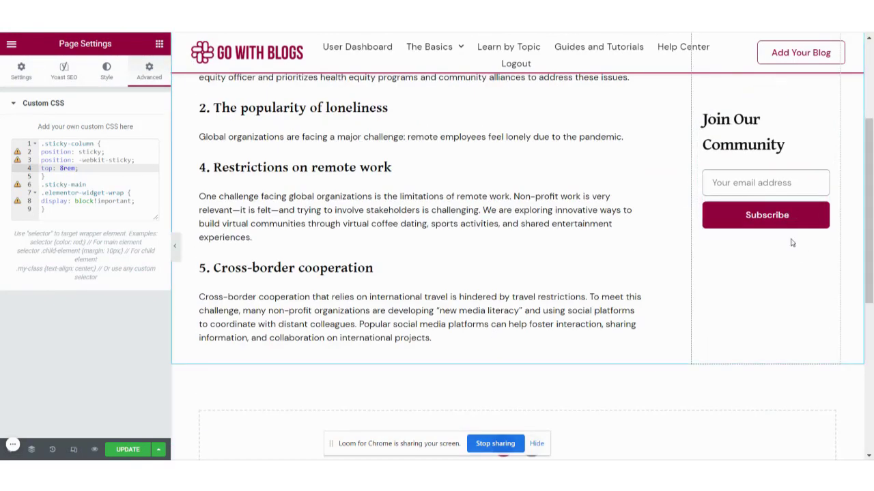
left_click_drag(871, 232, 871, 157)
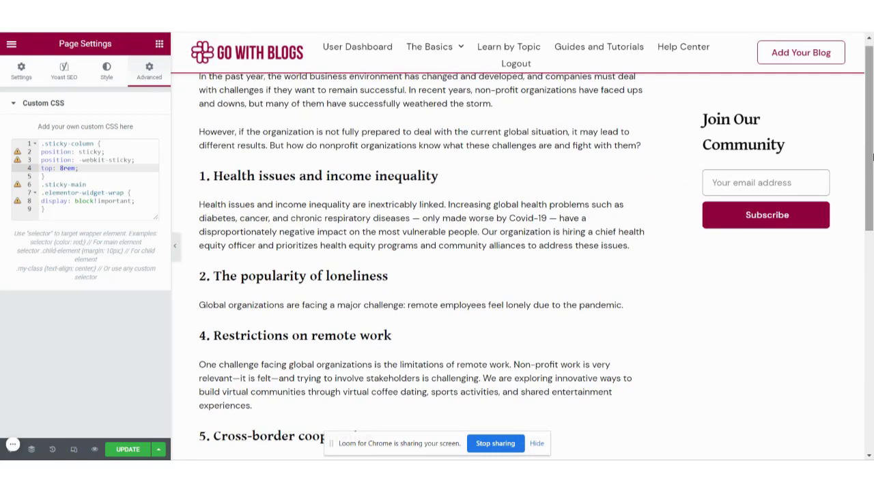
left_click_drag(871, 157, 871, 107)
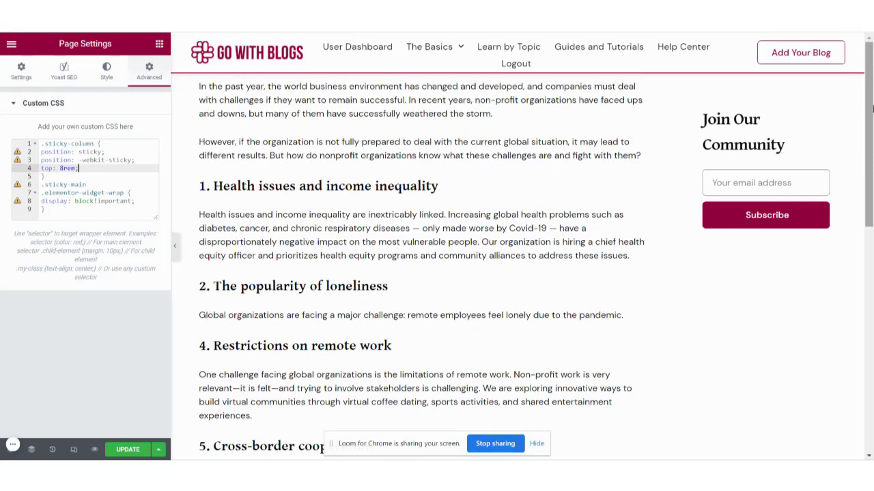